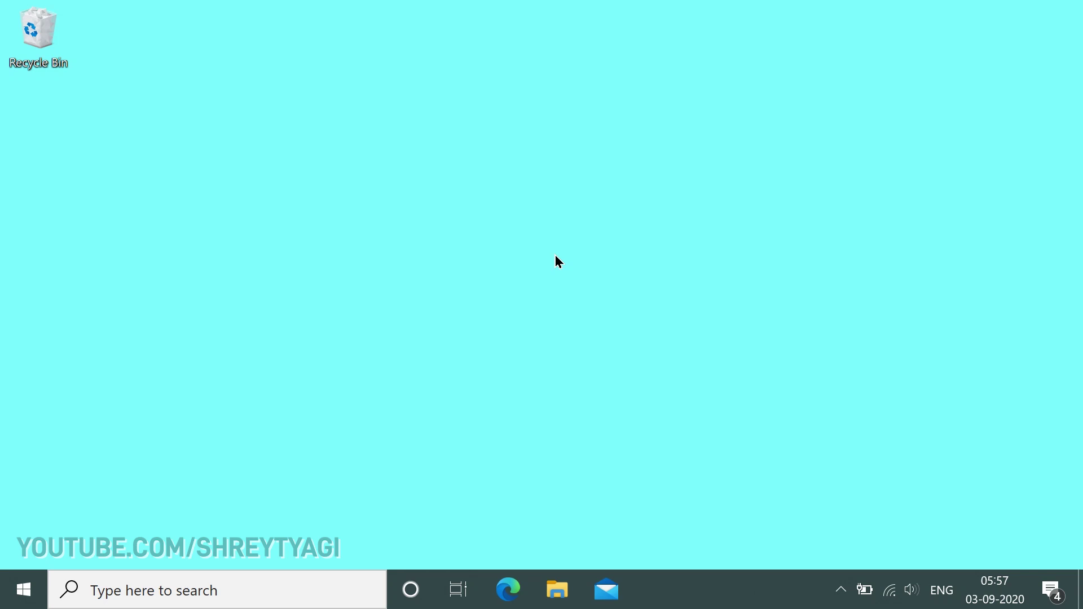
# In Edge, search Bing for 'ffmpeg zeranoe' and open the FFmpeg Builds - Zeranoe result
pyautogui.click(509, 595)
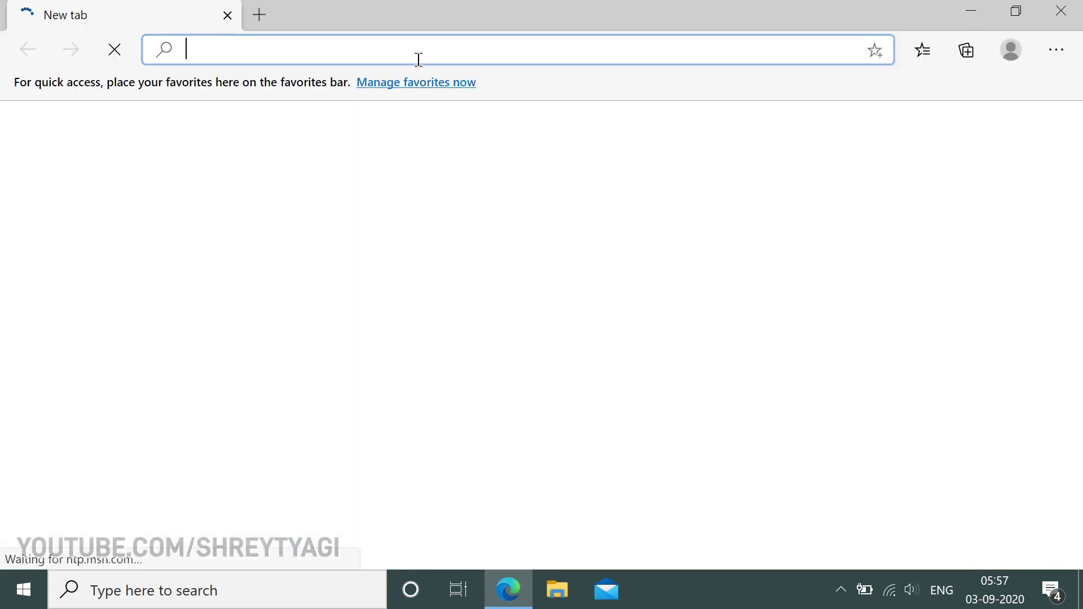
pyautogui.write('ff')
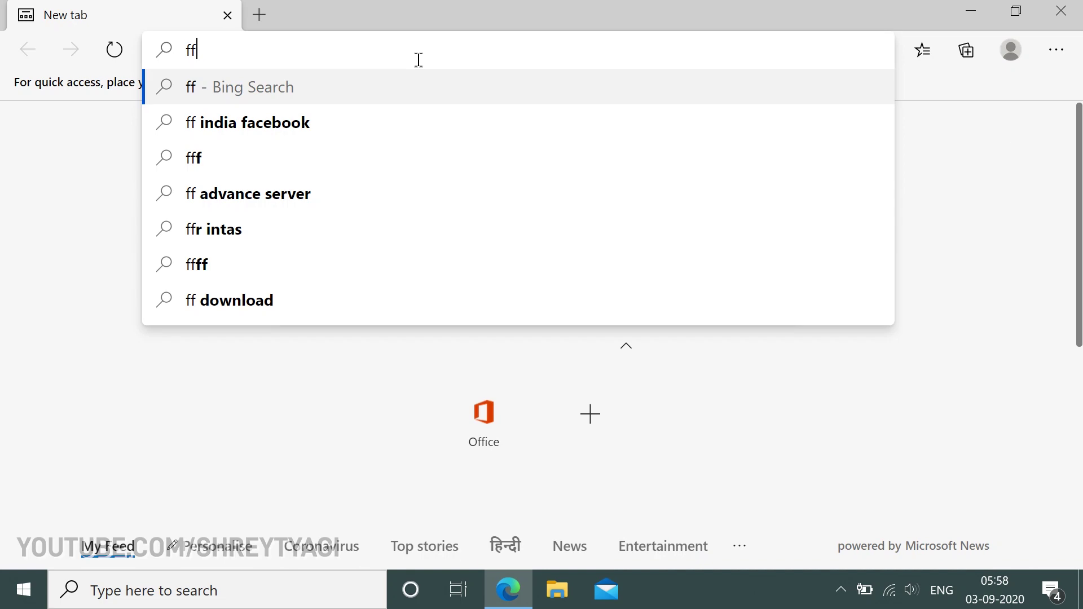
pyautogui.write('mpeg zeranoe')
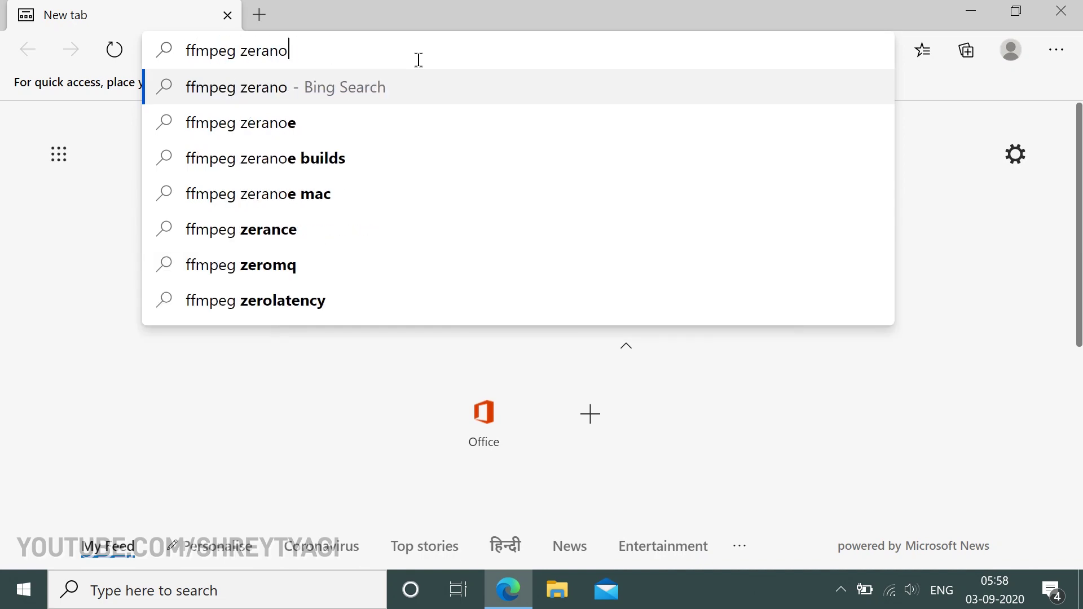
pyautogui.press('Return')
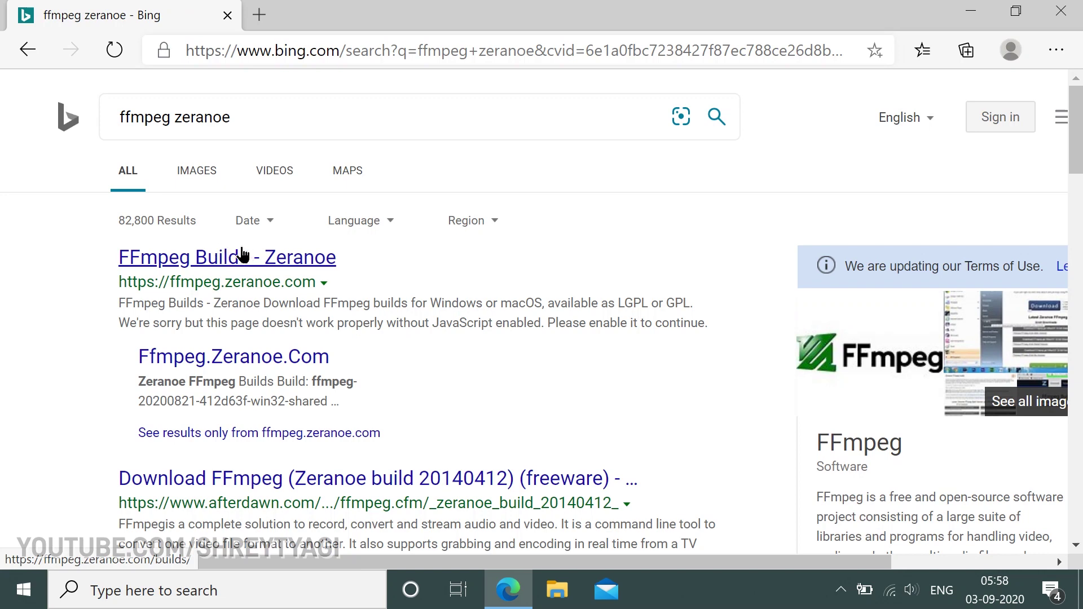
pyautogui.click(241, 255)
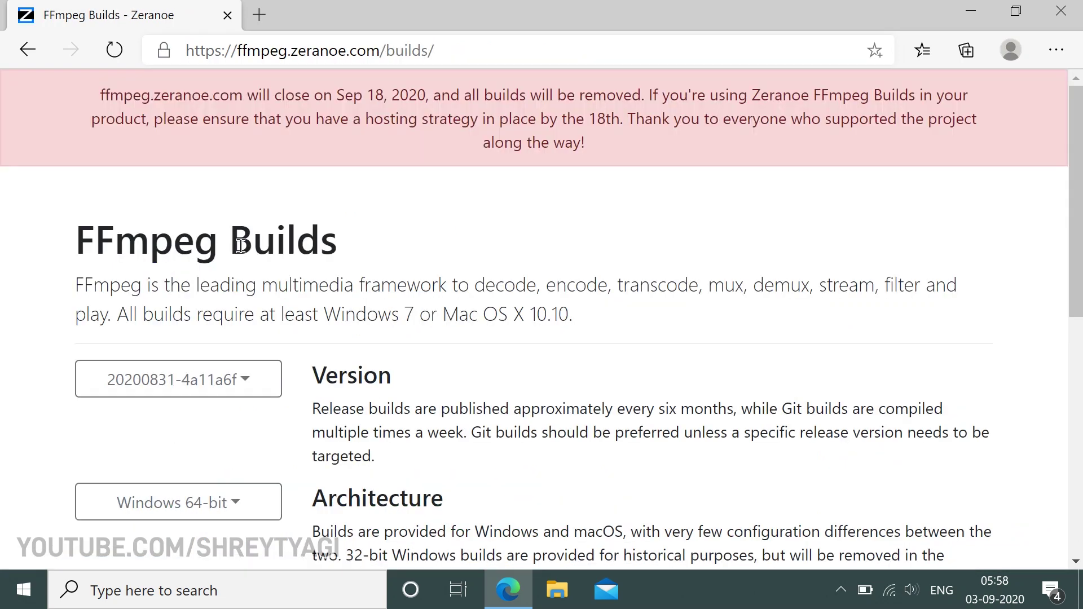
# Download the static 64-bit build ffmpeg-20200831-4a11a6f-win64-static.zip from the Zeranoe builds page
pyautogui.scroll(-8, 1028, 215)
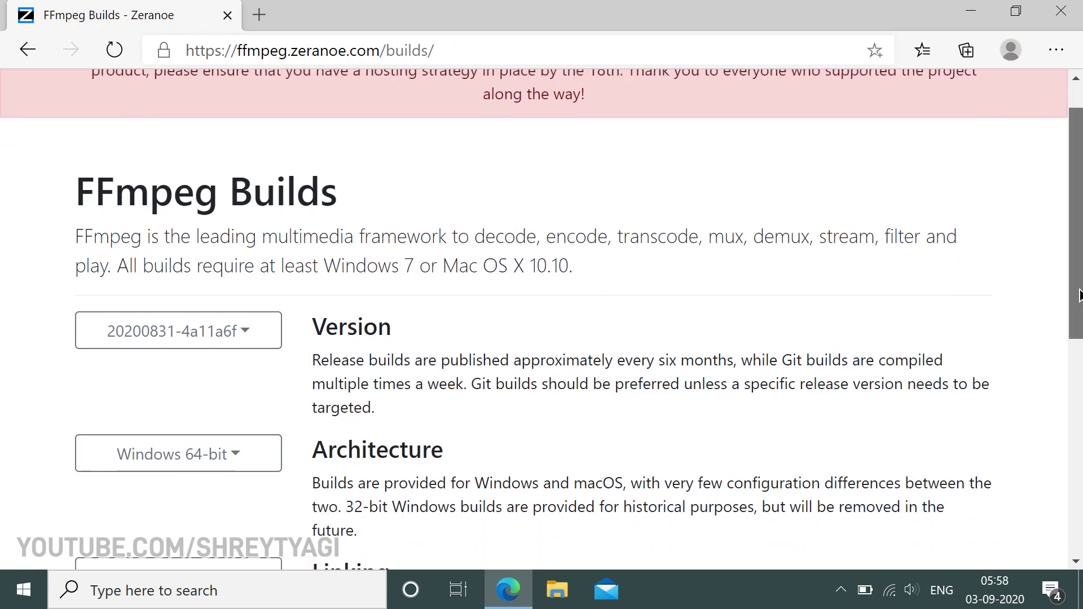
pyautogui.scroll(-1, 1053, 481)
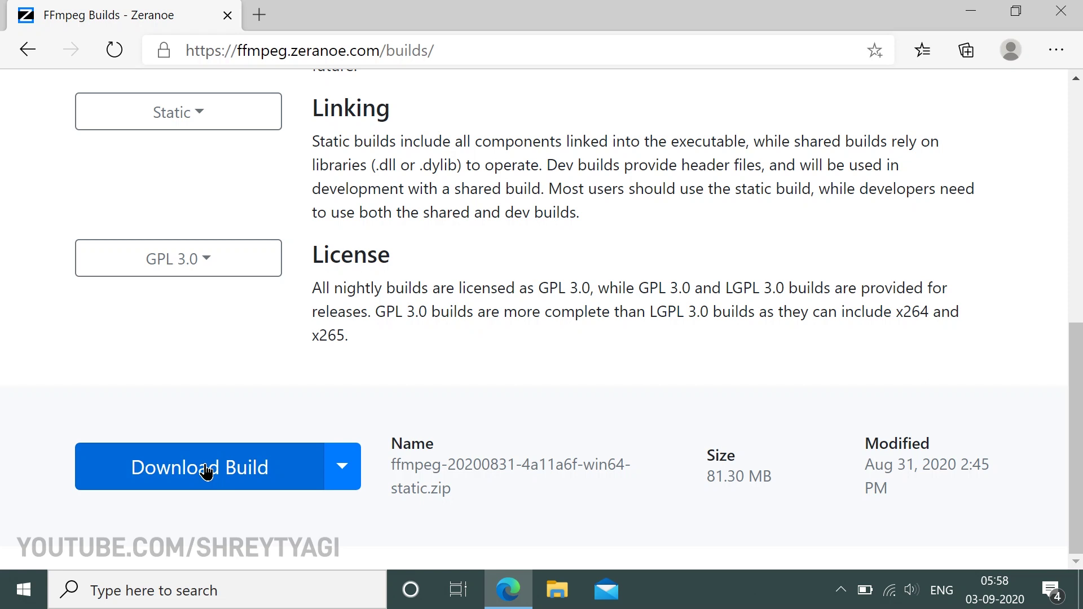
pyautogui.click(243, 474)
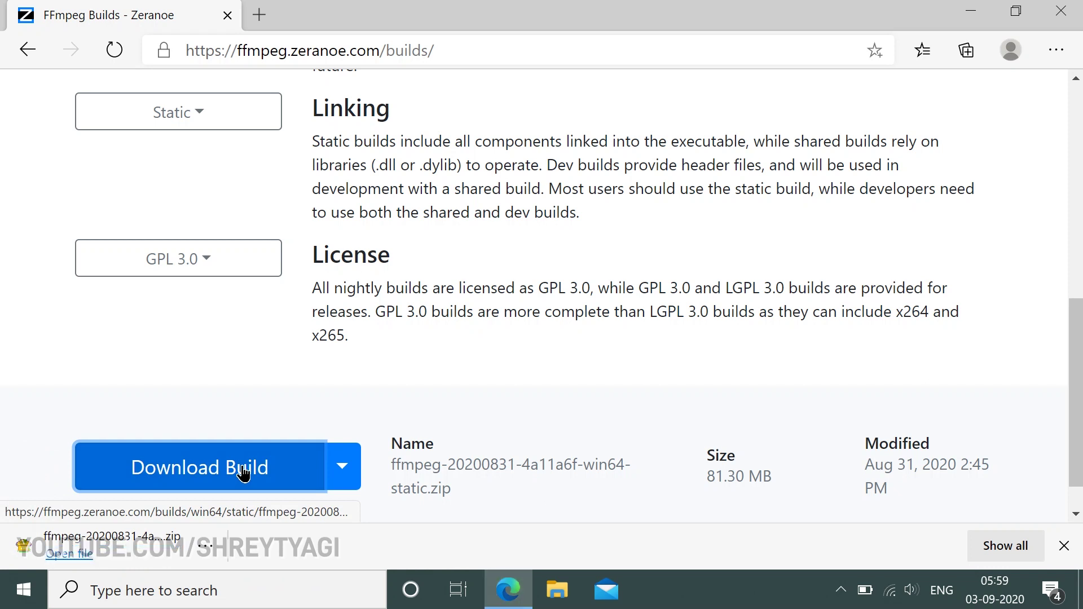
# Show the downloaded ffmpeg zip in its folder and open it with Windows Explorer
pyautogui.click(197, 544)
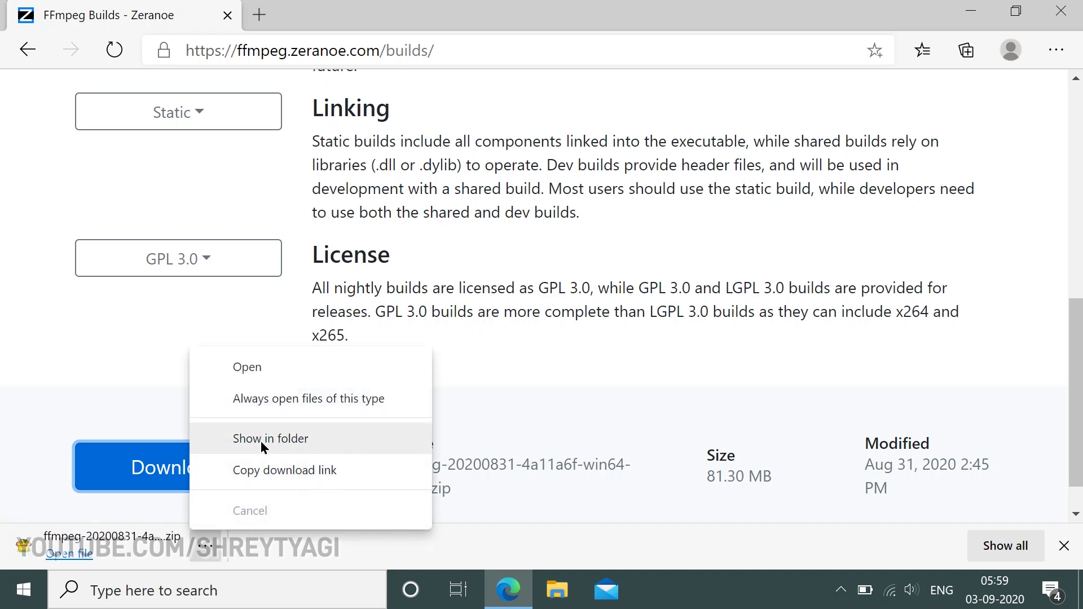
pyautogui.click(268, 441)
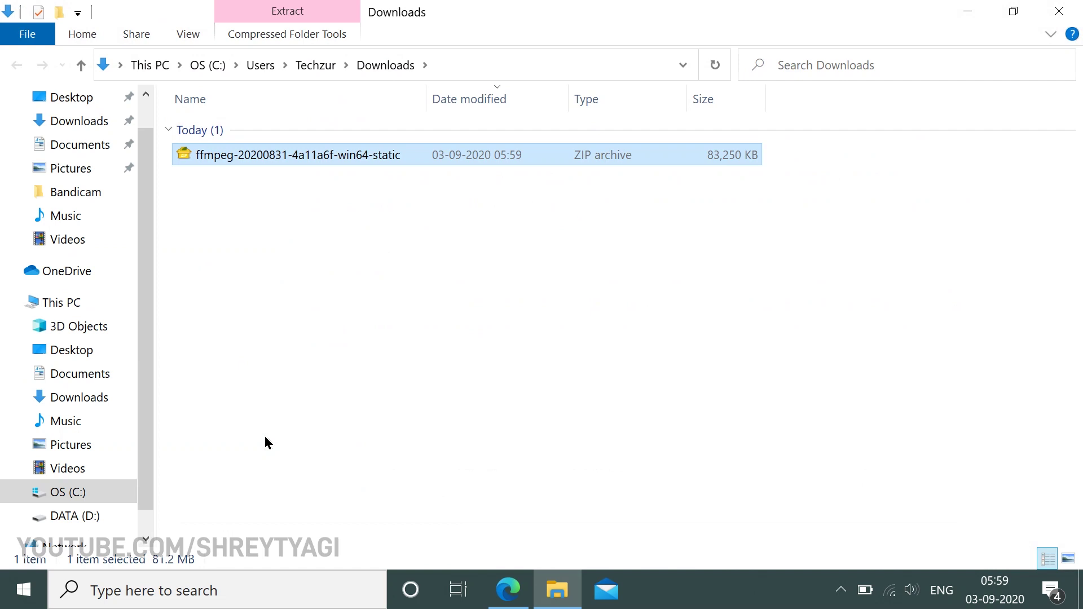
pyautogui.rightClick(285, 157)
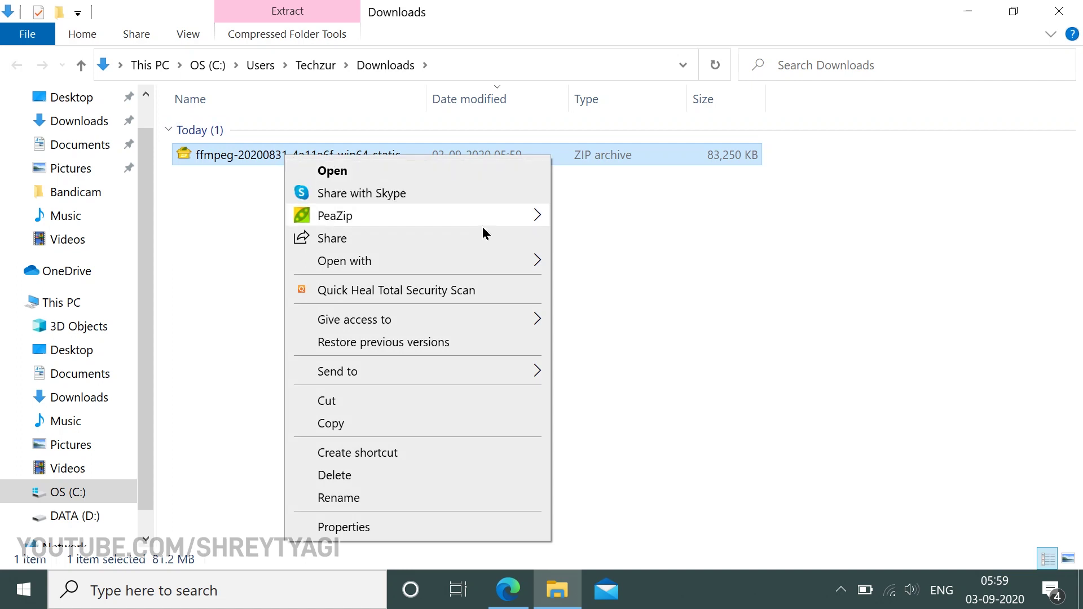
pyautogui.moveTo(512, 257)
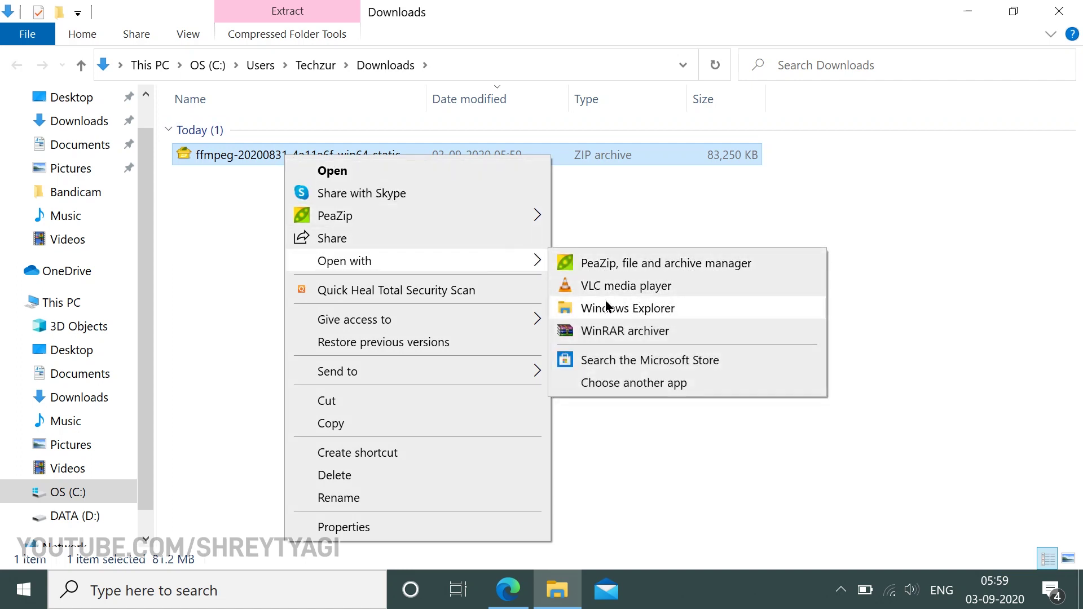
pyautogui.click(621, 307)
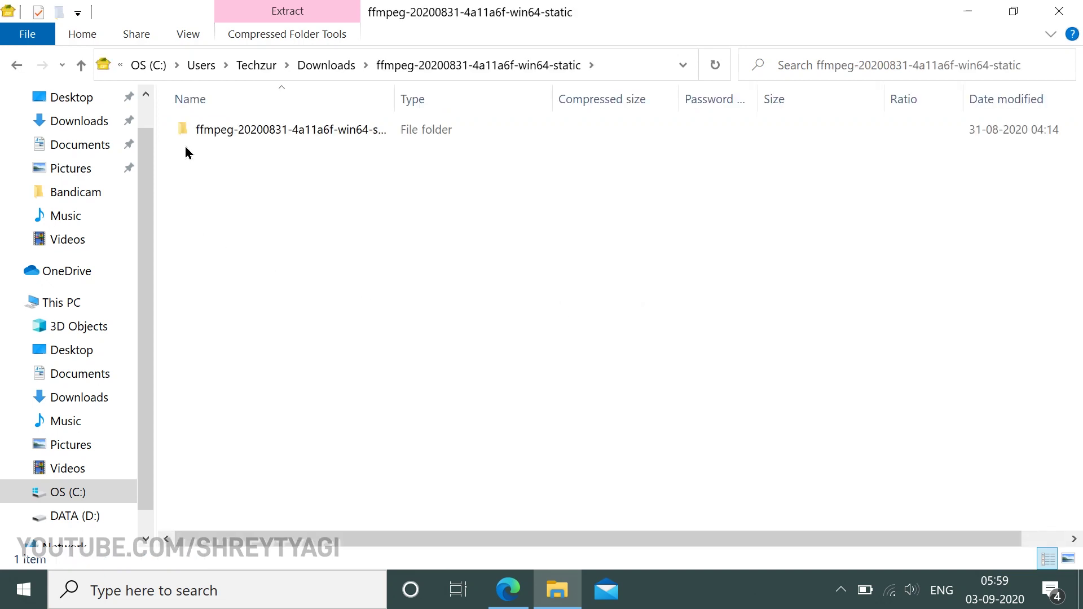
# Copy the ffmpeg-20200831-4a11a6f-win64-static folder and navigate to C:\Program Files
pyautogui.rightClick(270, 129)
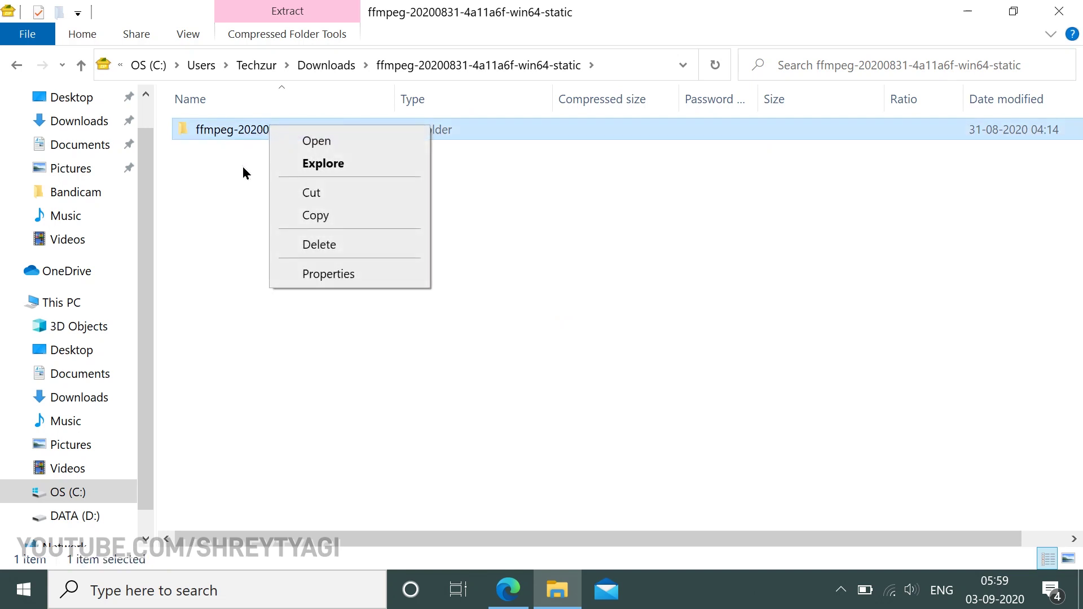
pyautogui.click(305, 218)
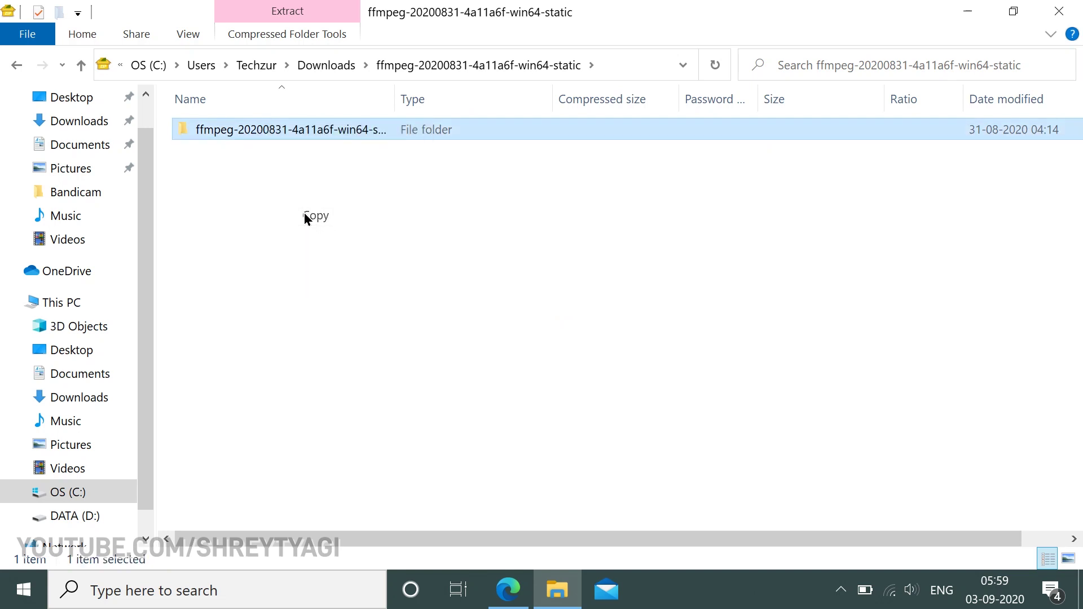
pyautogui.click(633, 63)
pyautogui.write('C:\\Program Files')
pyautogui.press('Return')
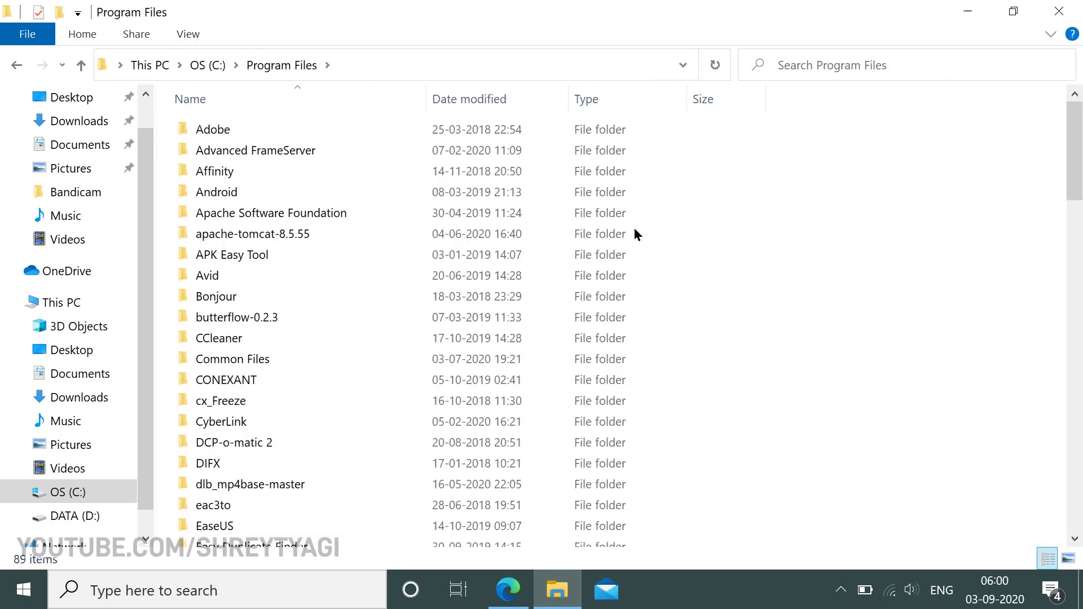
# Paste the ffmpeg folder into Program Files with administrator permission and open the copy
pyautogui.rightClick(851, 240)
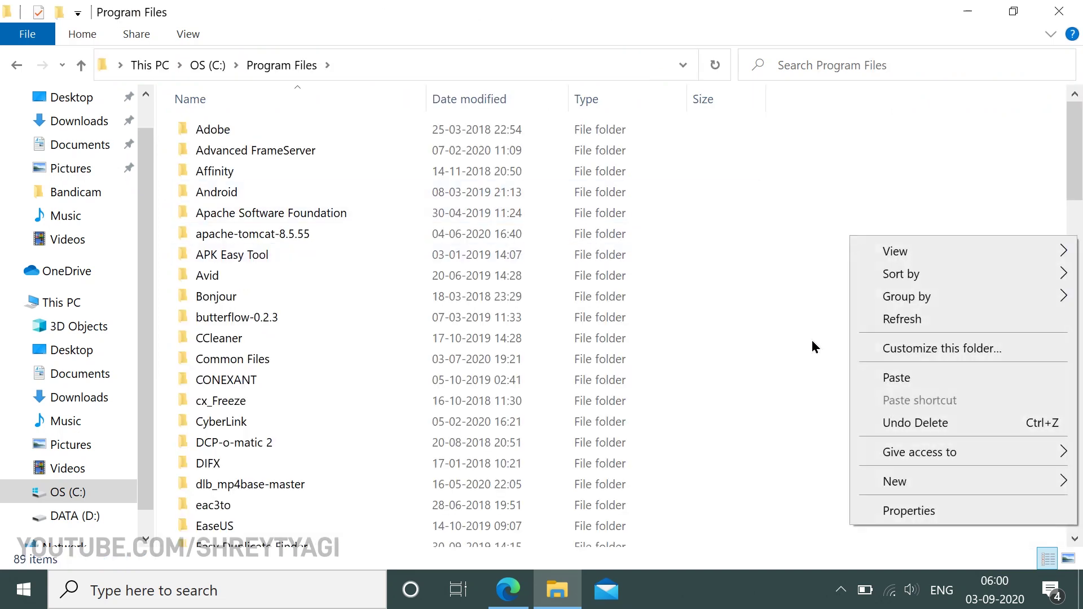
pyautogui.click(897, 375)
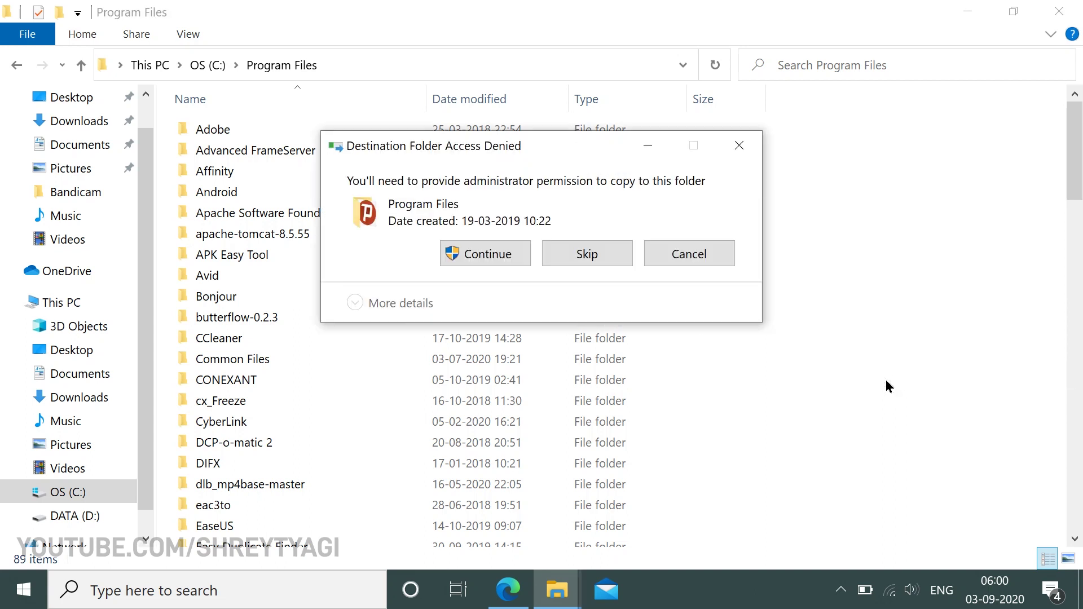
pyautogui.click(505, 255)
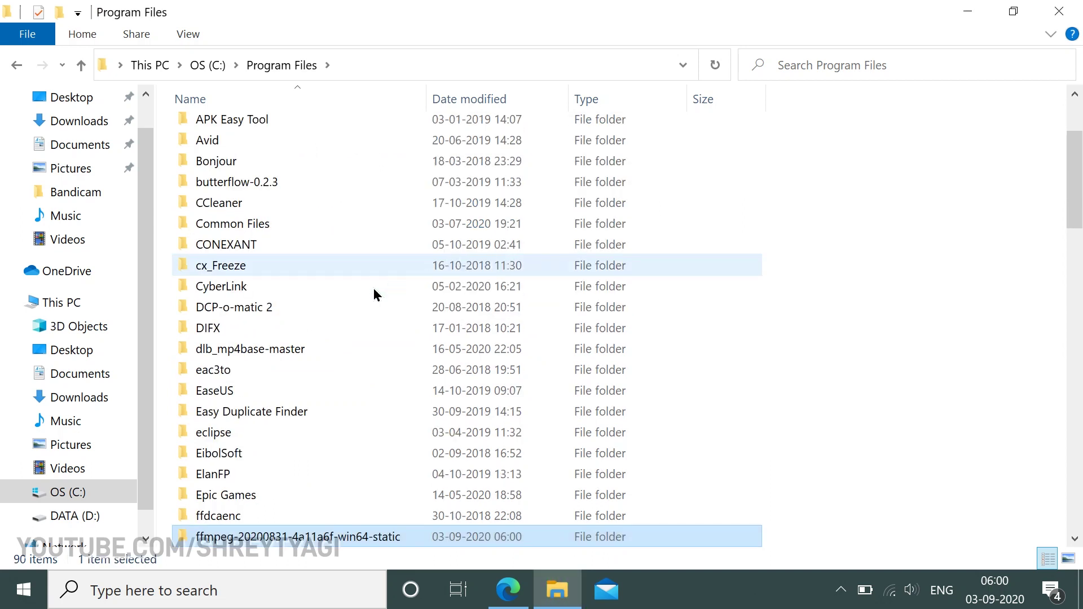
pyautogui.doubleClick(279, 536)
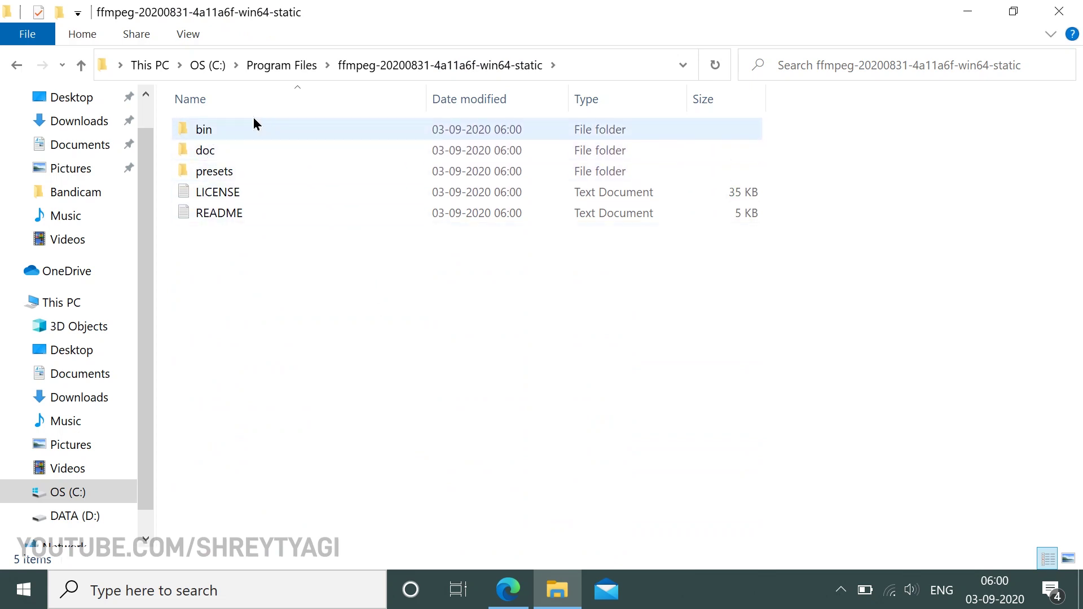
# Open the bin folder and copy its path C:\Program Files\ffmpeg-20200831-4a11a6f-win64-static\bin
pyautogui.doubleClick(210, 130)
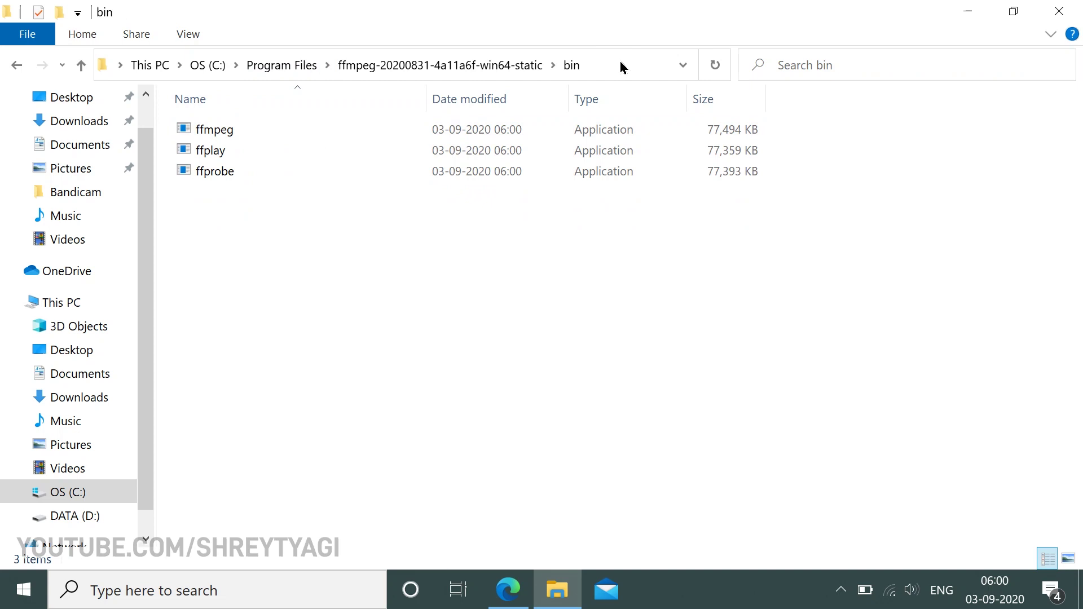
pyautogui.click(621, 61)
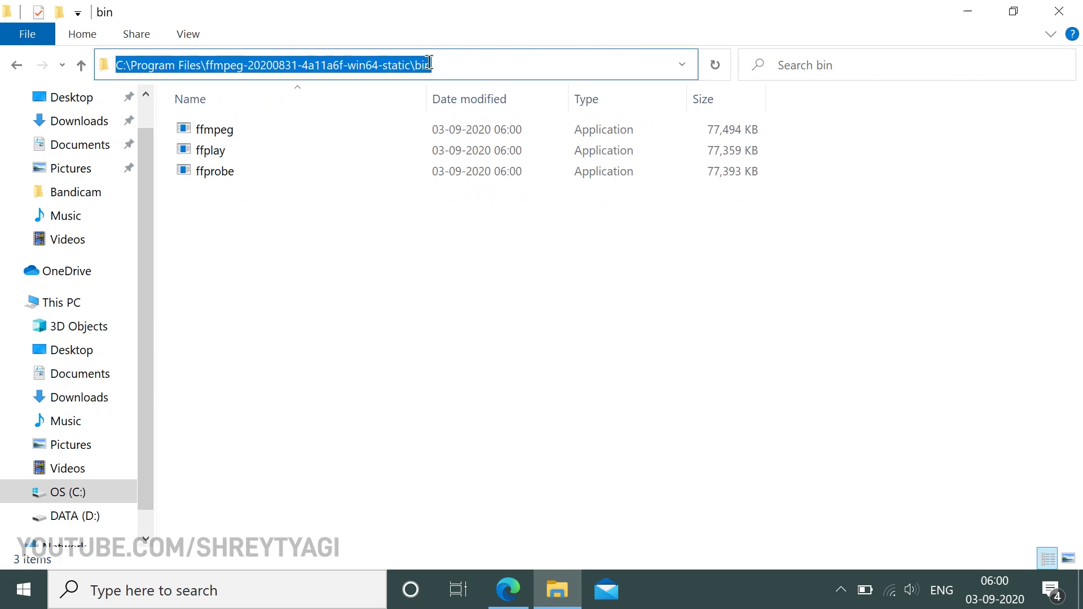
pyautogui.rightClick(366, 68)
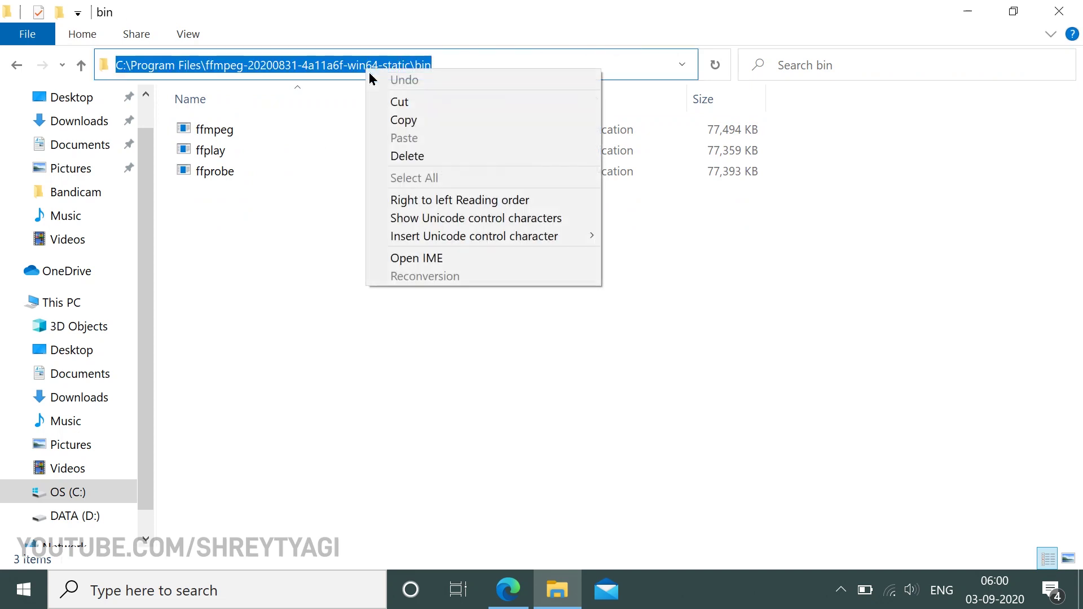
pyautogui.click(411, 121)
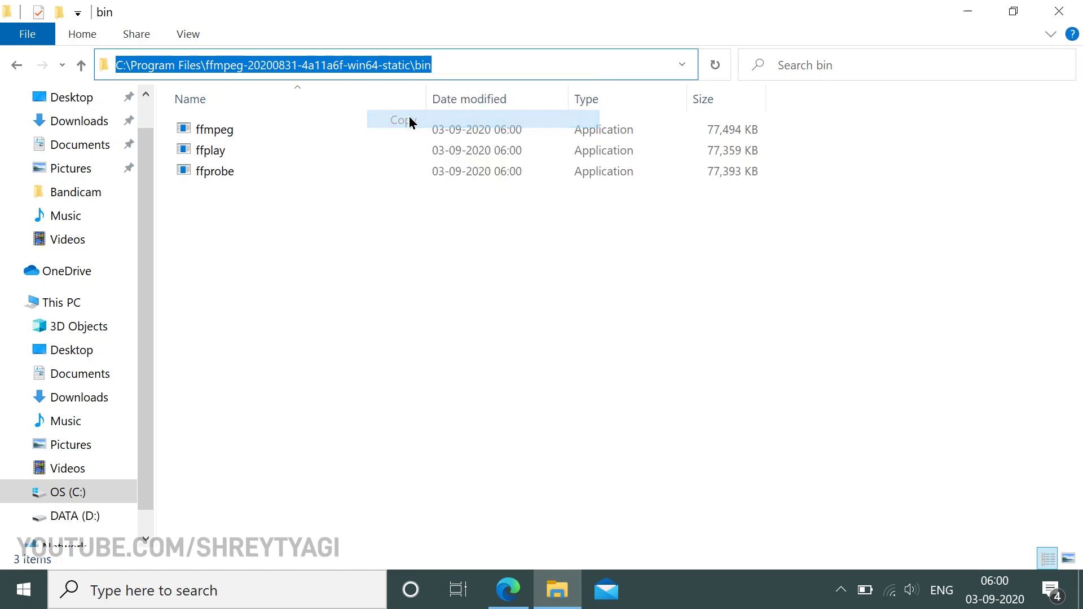
pyautogui.click(307, 301)
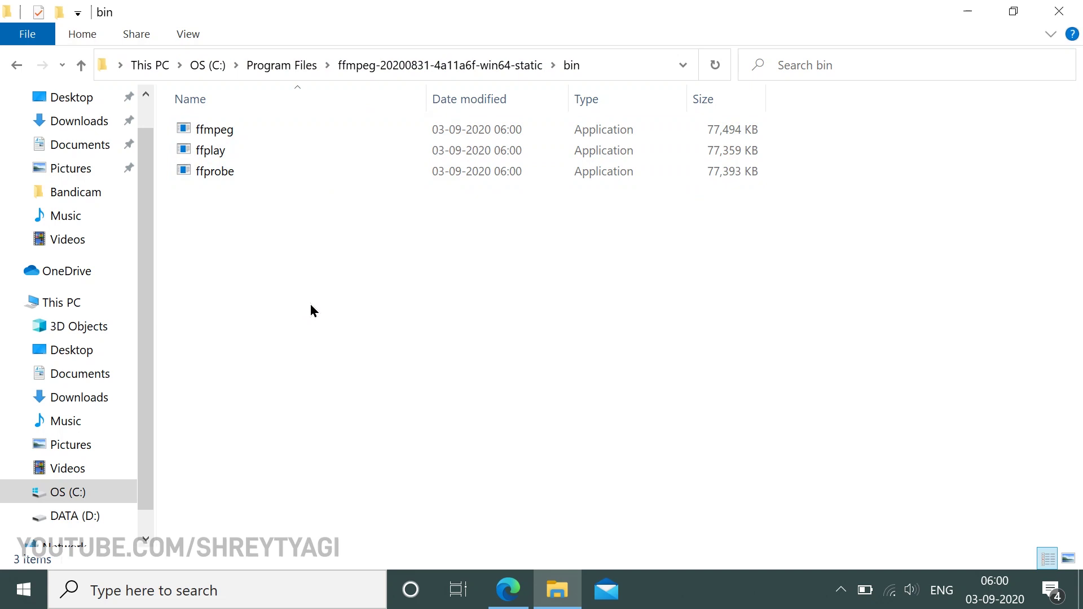
# Reach Environment Variables through This PC Properties and Advanced system settings
pyautogui.rightClick(95, 303)
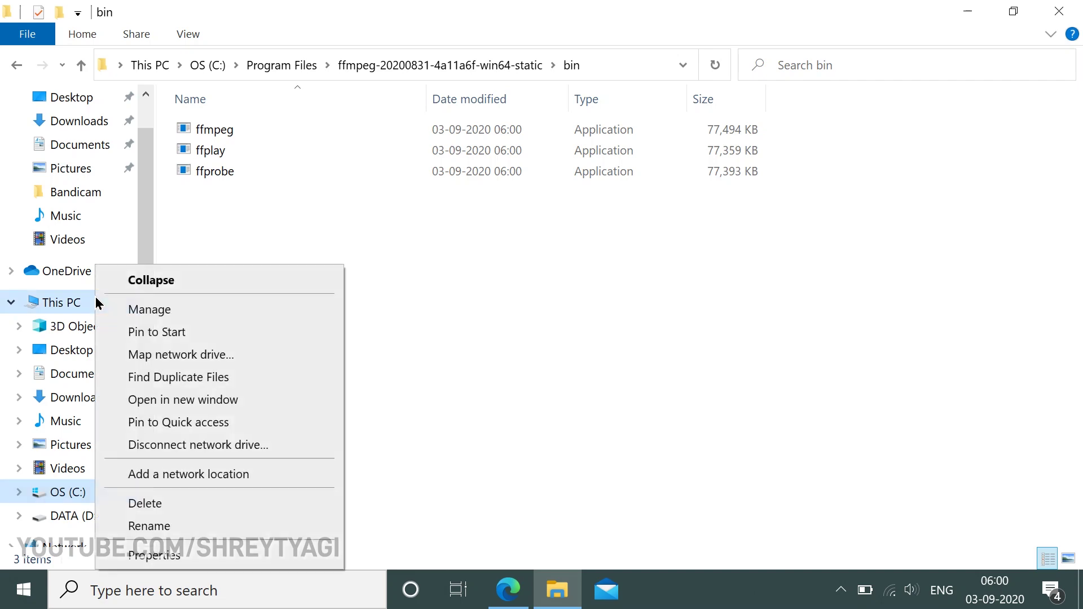
pyautogui.click(156, 549)
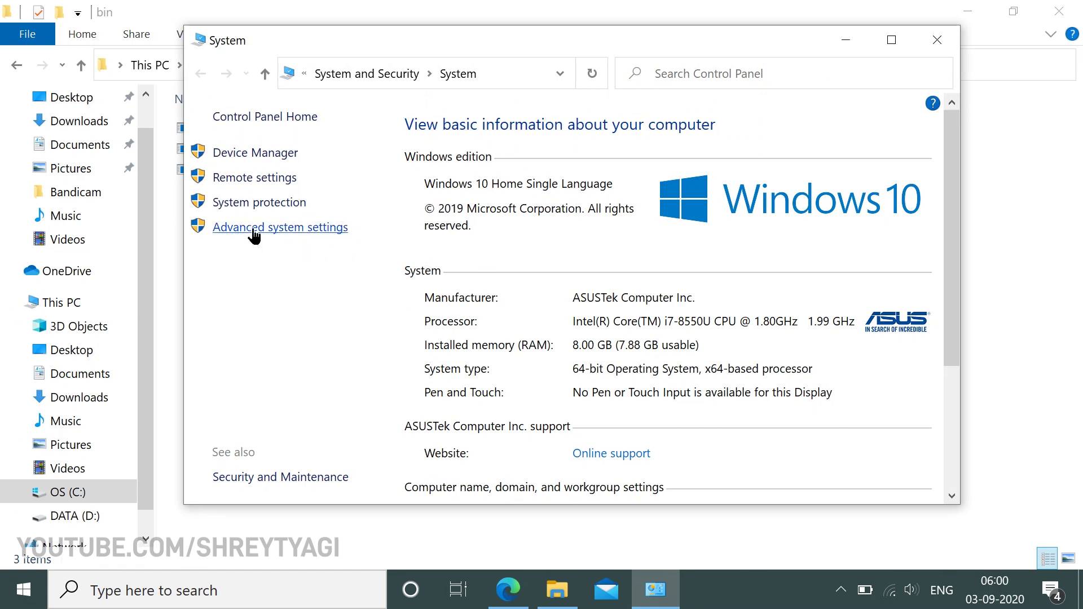
pyautogui.click(295, 227)
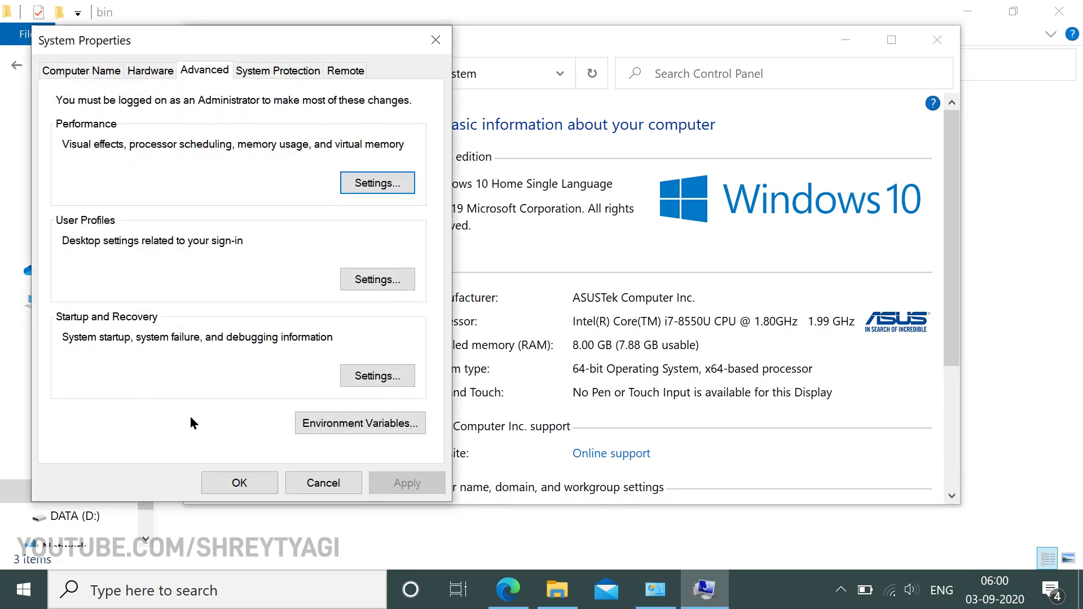
pyautogui.click(333, 424)
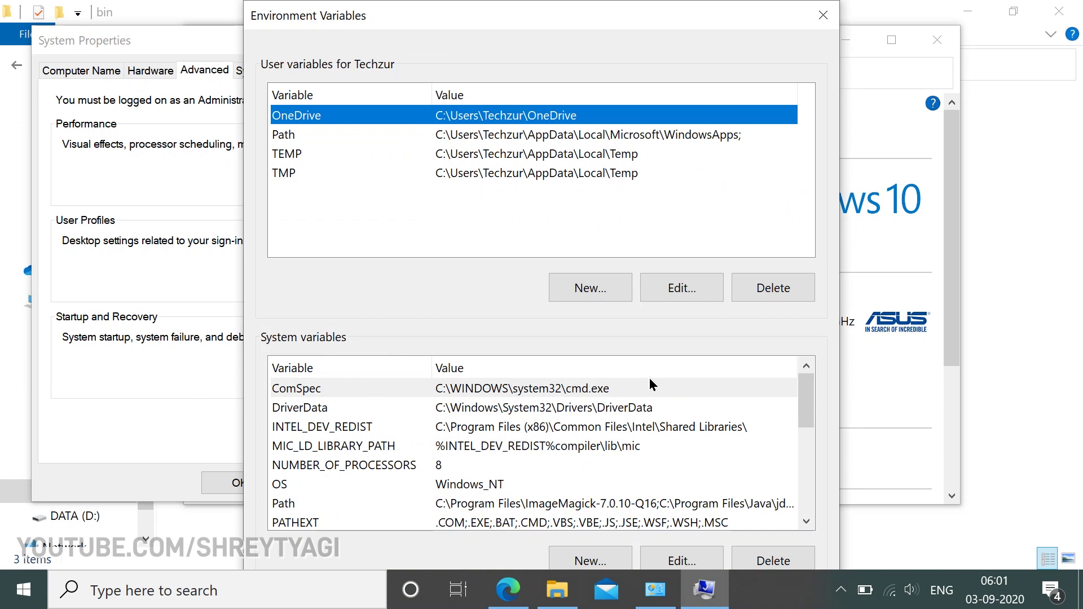
# Add C:\Program Files\ffmpeg-20200831-4a11a6f-win64-static\bin as a new system Path entry and confirm with OK
pyautogui.click(294, 505)
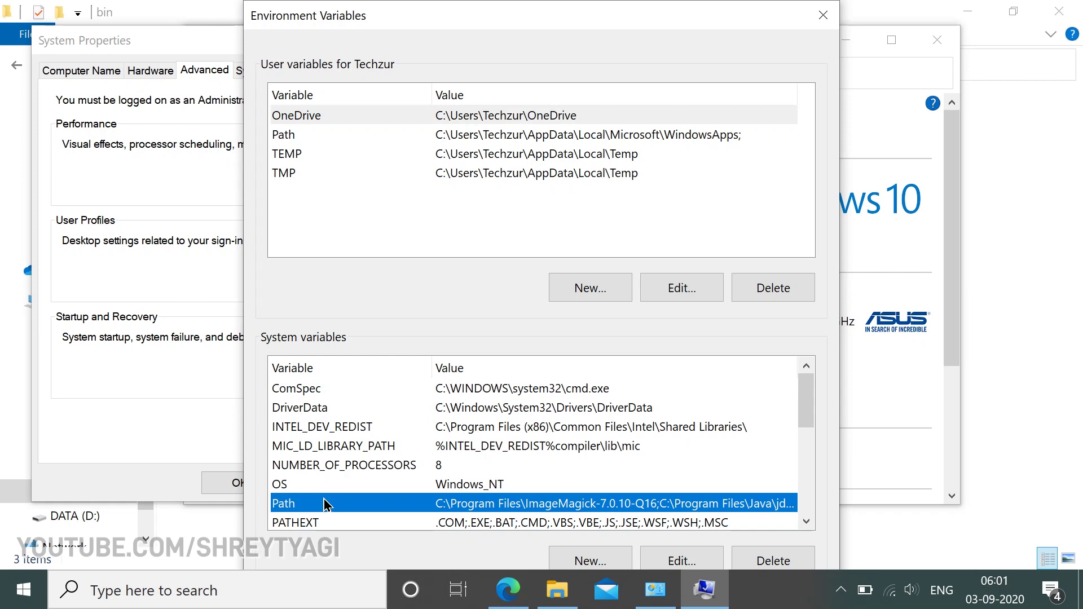
pyautogui.click(682, 555)
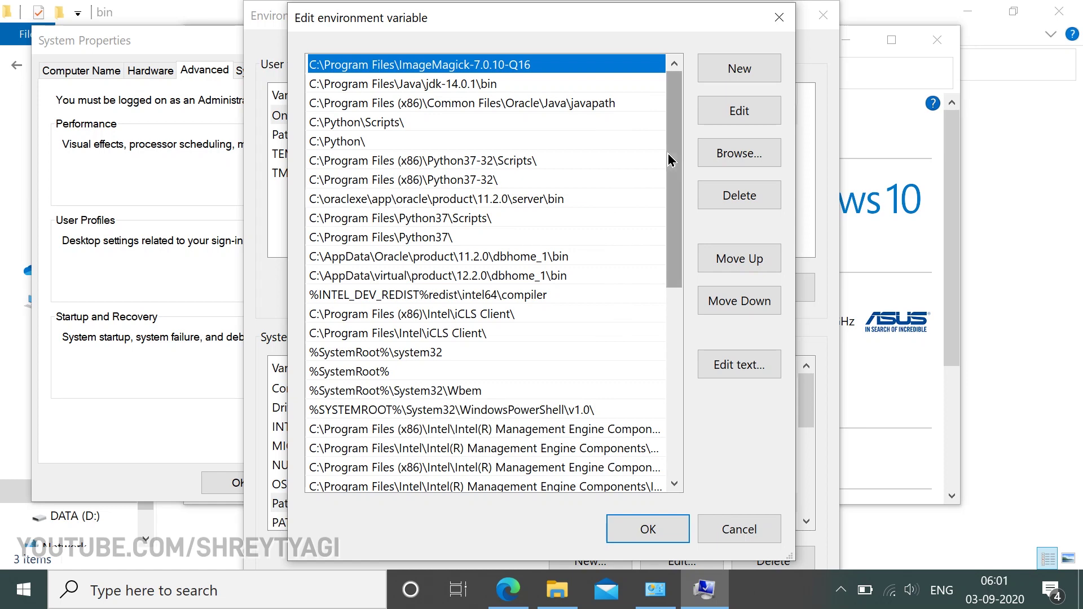
pyautogui.scroll(-5, 669, 169)
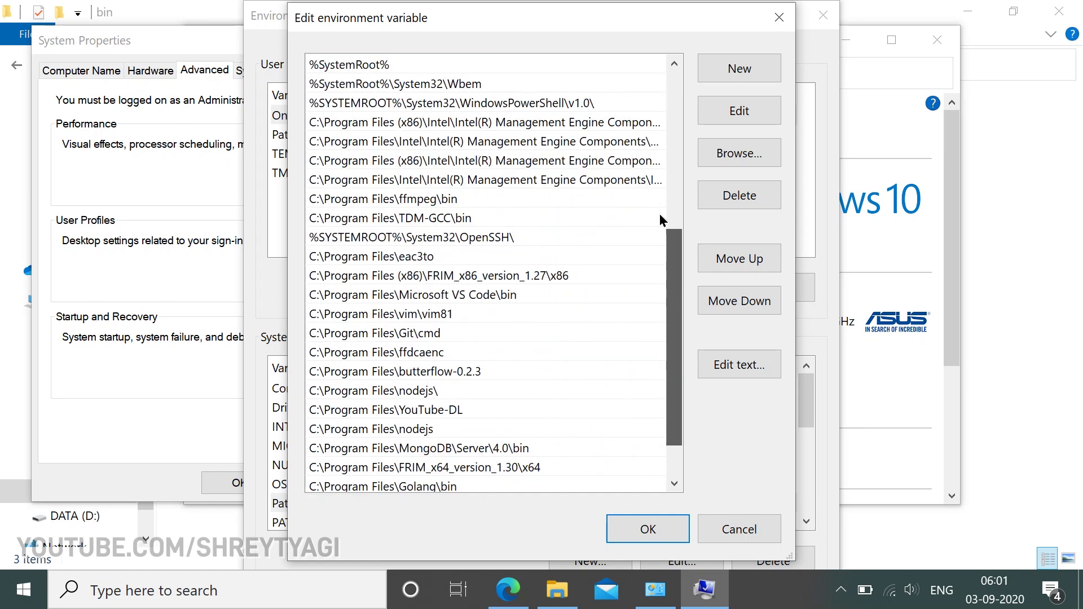
pyautogui.scroll(5, 665, 181)
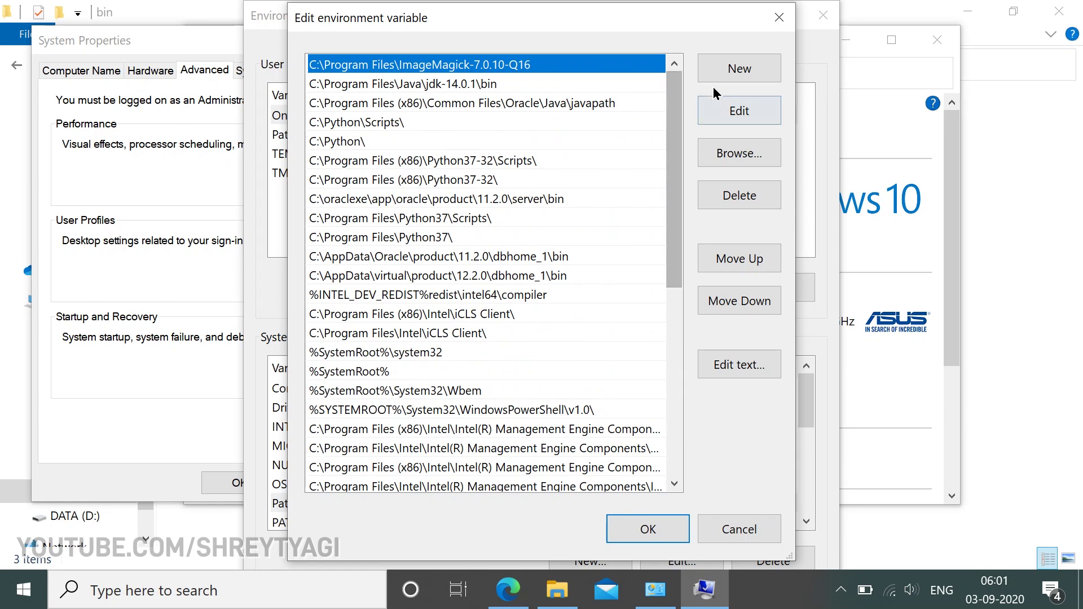
pyautogui.click(766, 68)
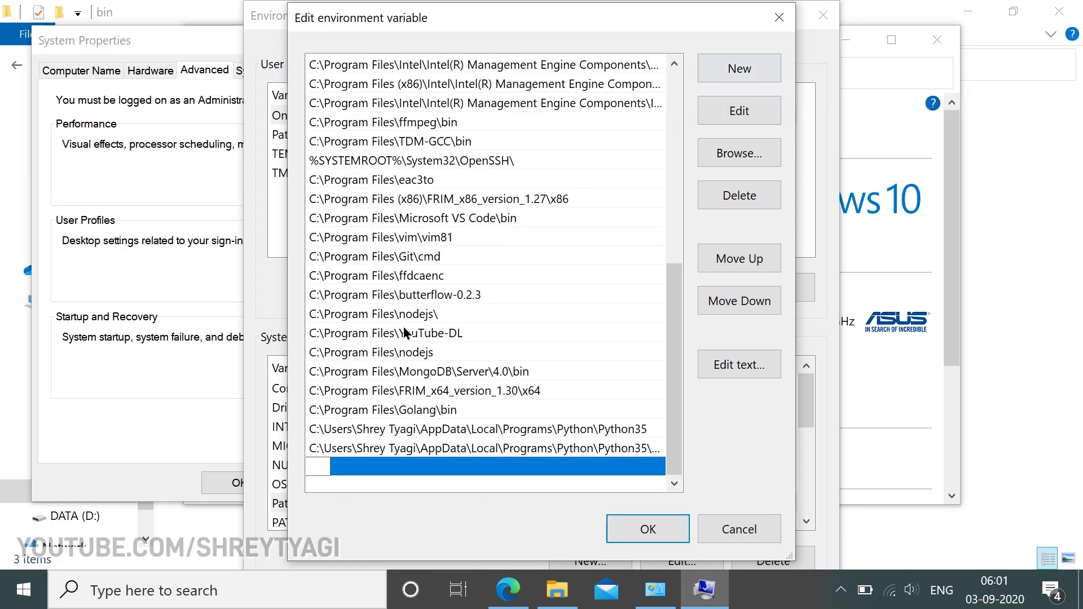
pyautogui.rightClick(320, 466)
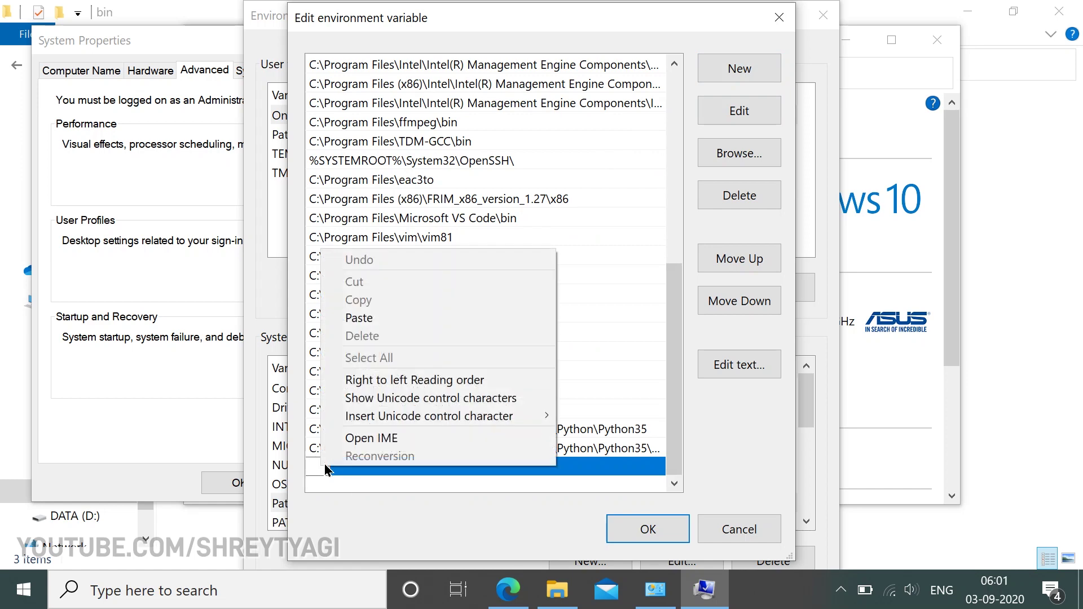
pyautogui.click(375, 319)
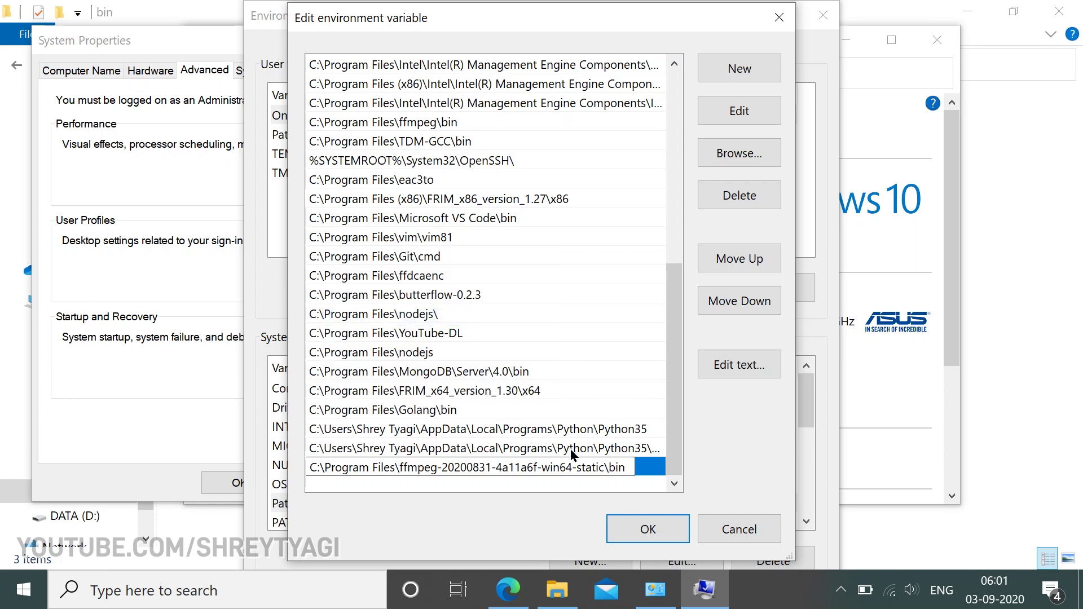
pyautogui.click(624, 526)
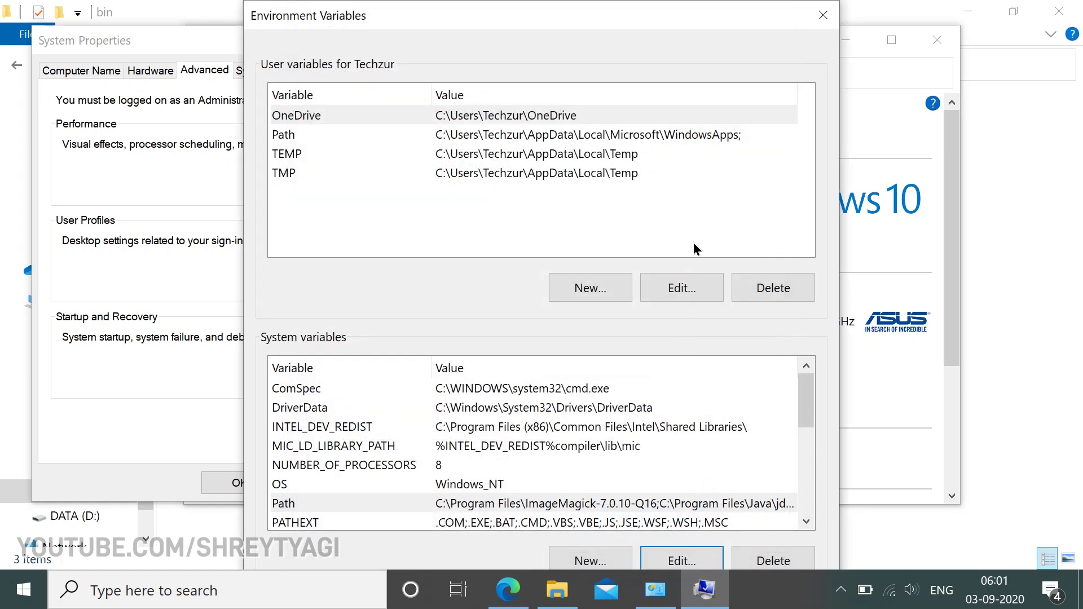
# Close Environment Variables, System Properties (OK), the System window, File Explorer and Edge
pyautogui.click(817, 18)
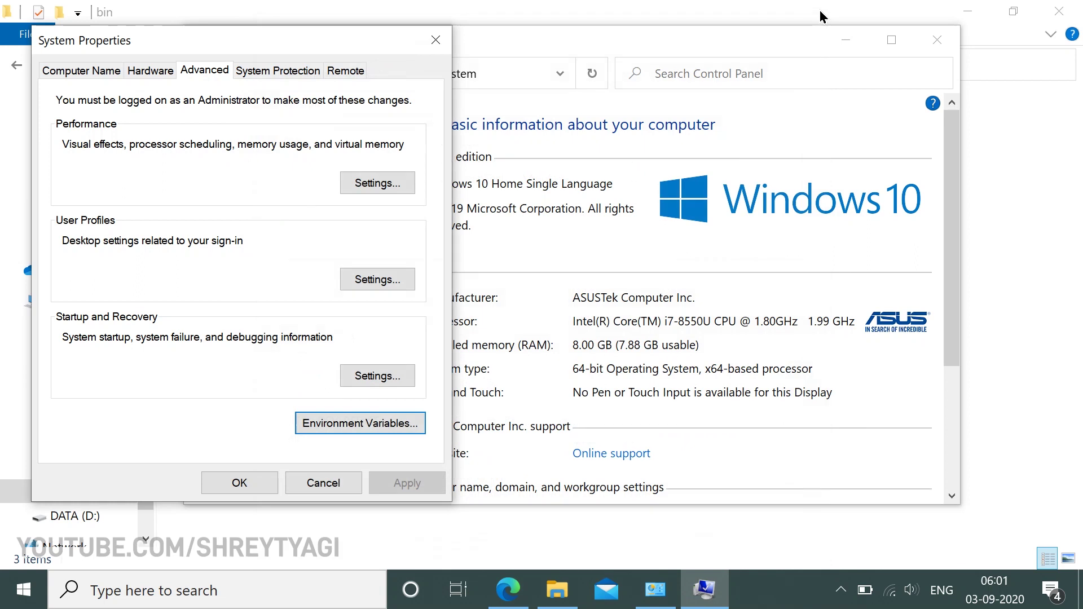
pyautogui.click(245, 484)
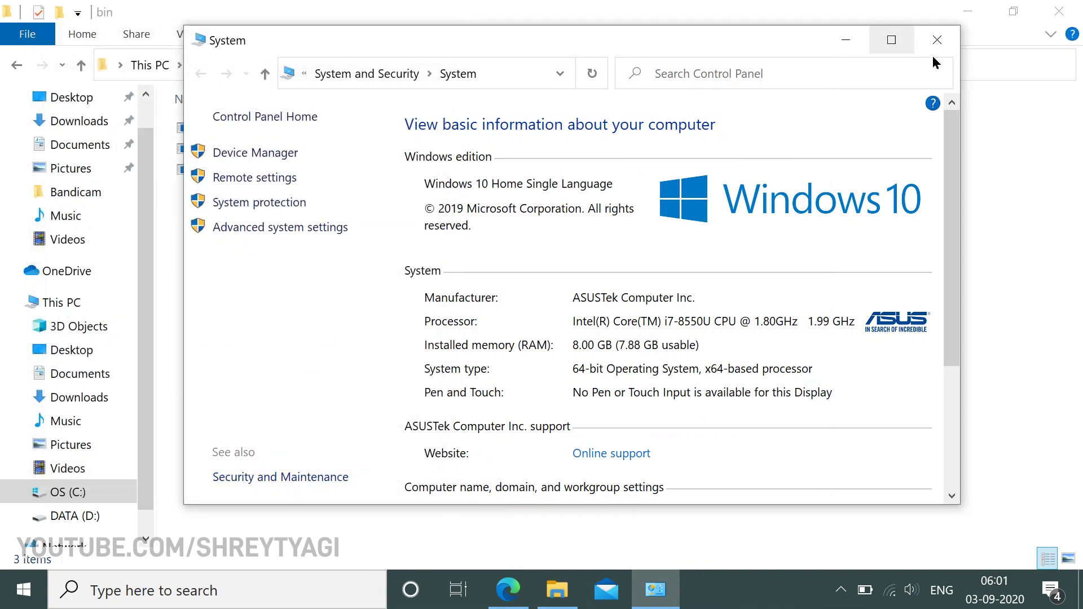
pyautogui.click(942, 38)
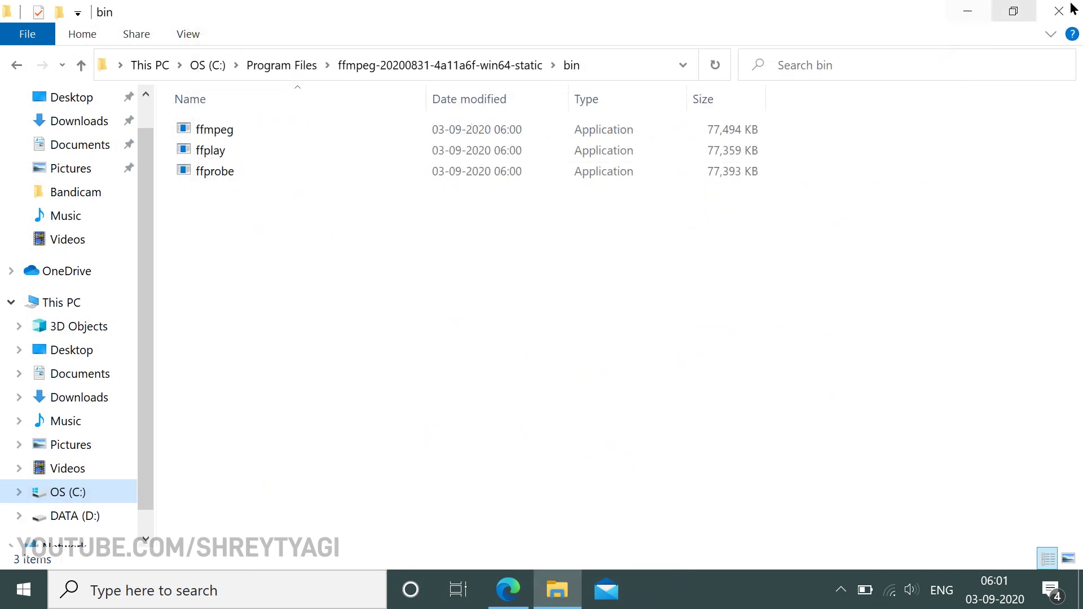
pyautogui.click(1072, 8)
pyautogui.click(1077, 6)
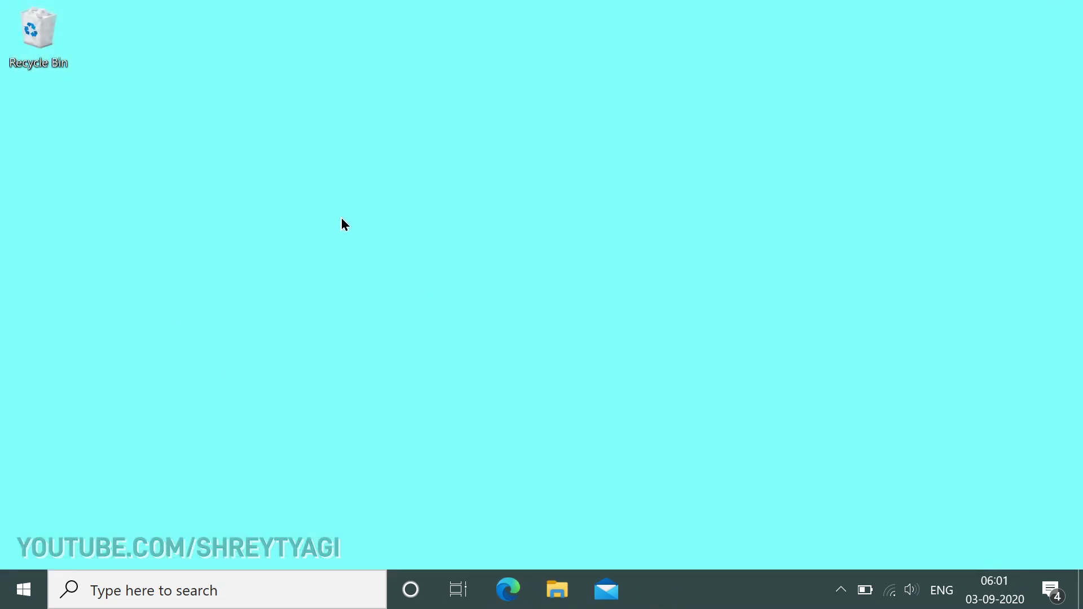
# Open PowerShell on the Desktop, run ffmpeg, and check the 'ffmpeg version 3.2.4' output line
pyautogui.rightClick(437, 235)
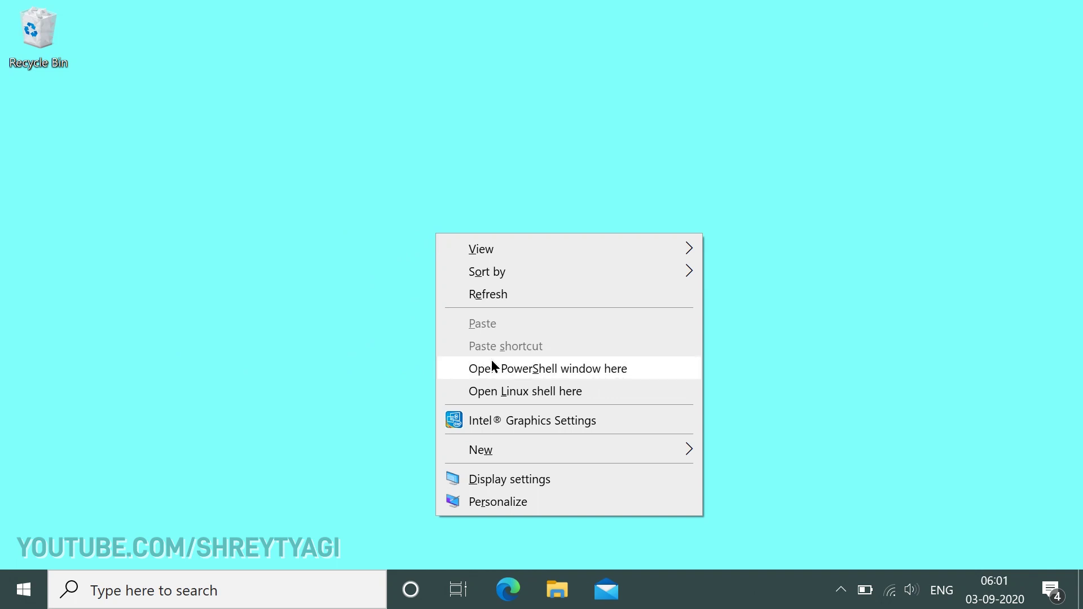
pyautogui.click(529, 370)
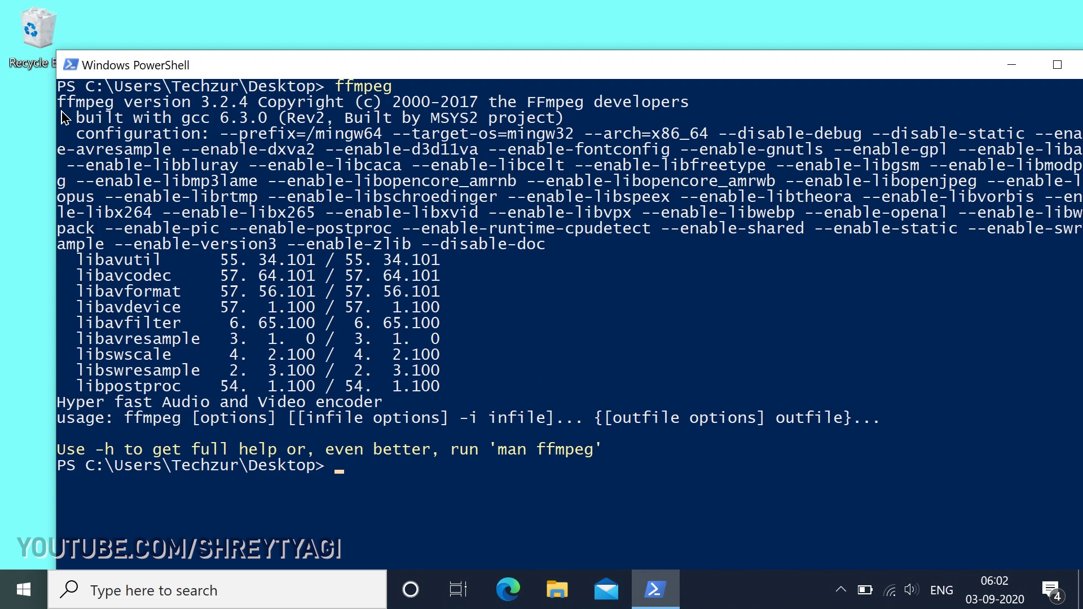
pyautogui.moveTo(64, 107); pyautogui.dragTo(269, 106)
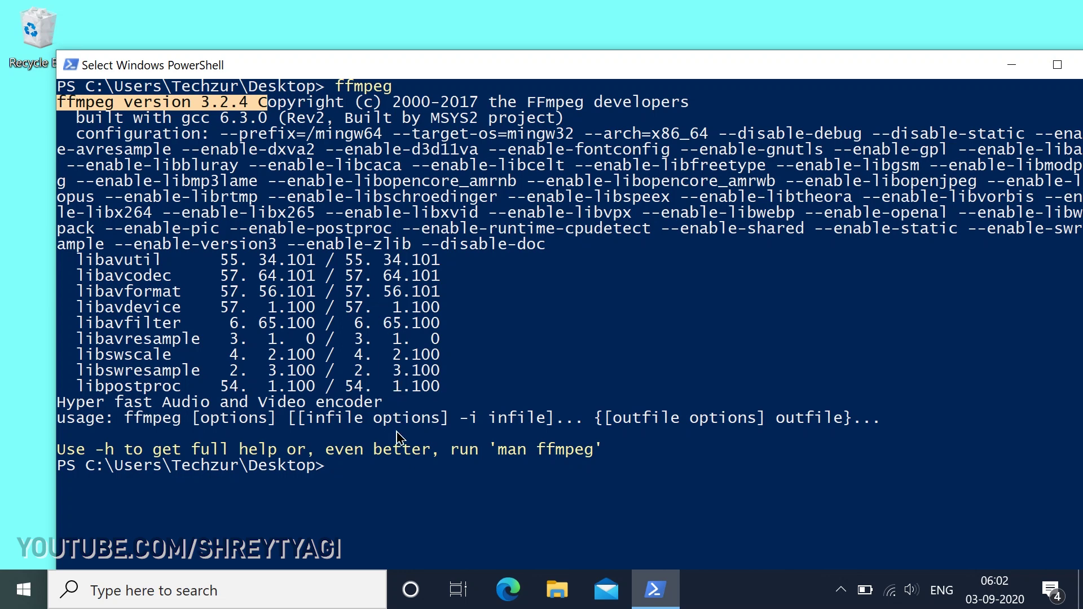
pyautogui.click(372, 473)
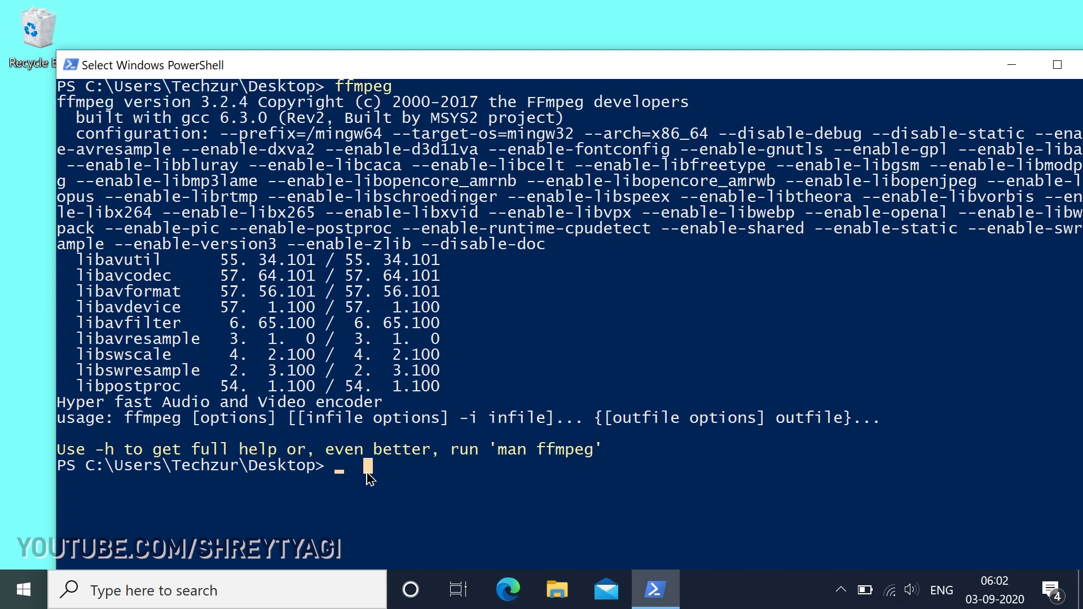